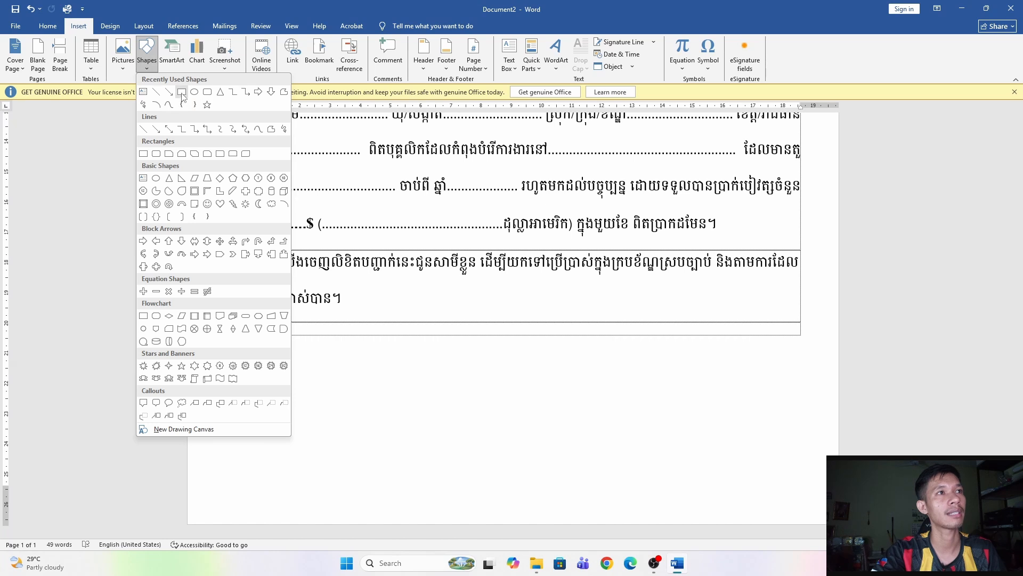
# Draw a rectangle about 7.34 cm wide and 3.56 cm high beneath the closing paragraph, starting at the empty last table row
pyautogui.click(667, 331)
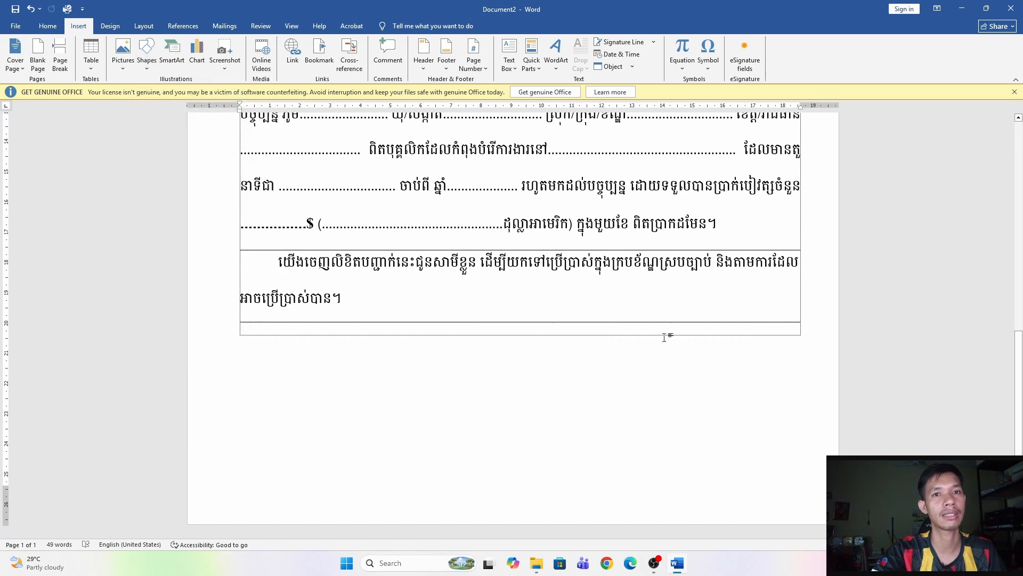
pyautogui.click(122, 53)
pyautogui.click(147, 53)
pyautogui.click(189, 96)
pyautogui.moveTo(537, 323); pyautogui.dragTo(759, 432)
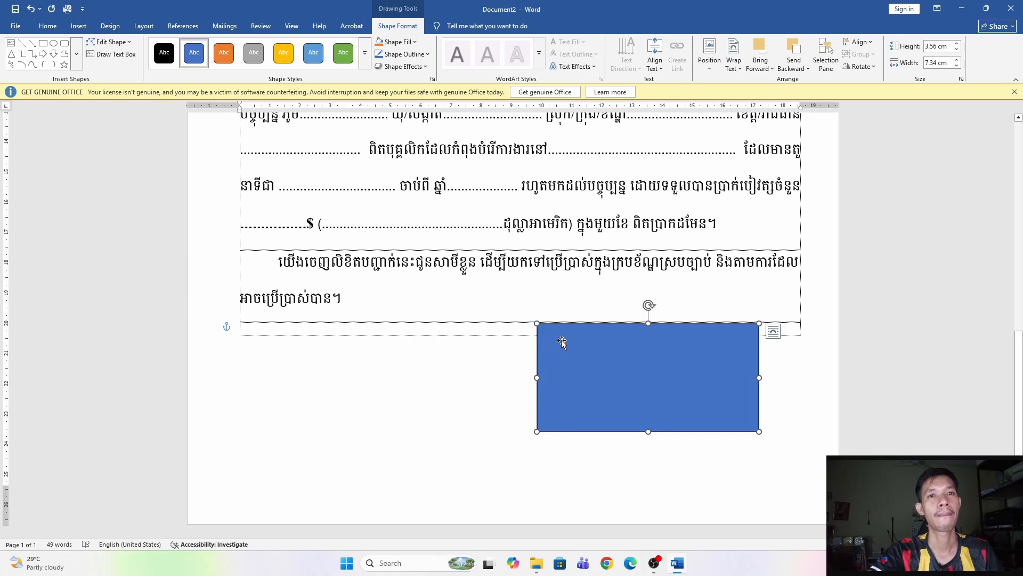
# Add a short Khmer sample text inside the rectangle and delete it
pyautogui.rightClick(580, 330)
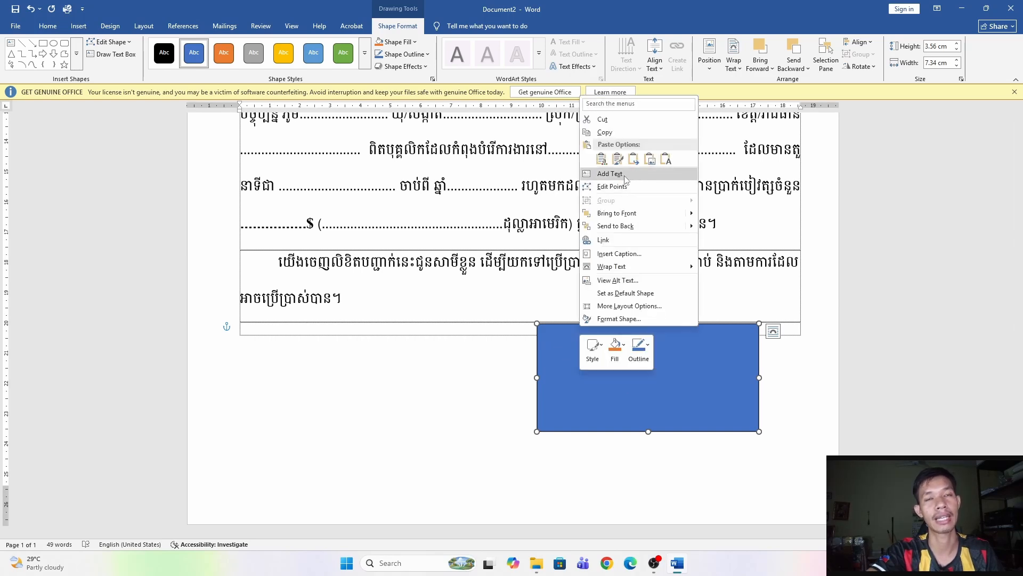
pyautogui.click(611, 174)
pyautogui.write('ដសថសដថ')
pyautogui.moveTo(685, 380); pyautogui.dragTo(591, 384)
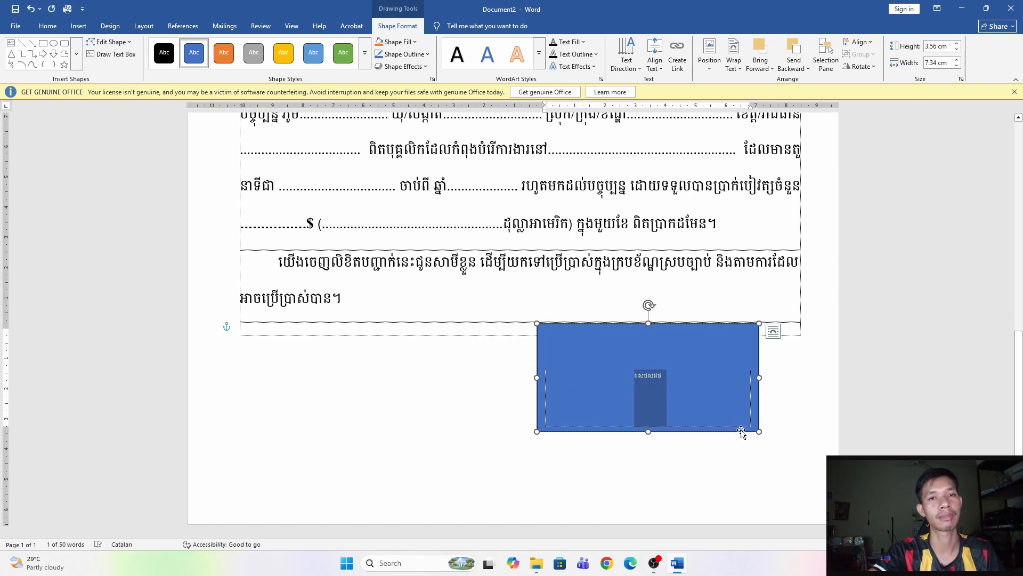
pyautogui.press('BackSpace')
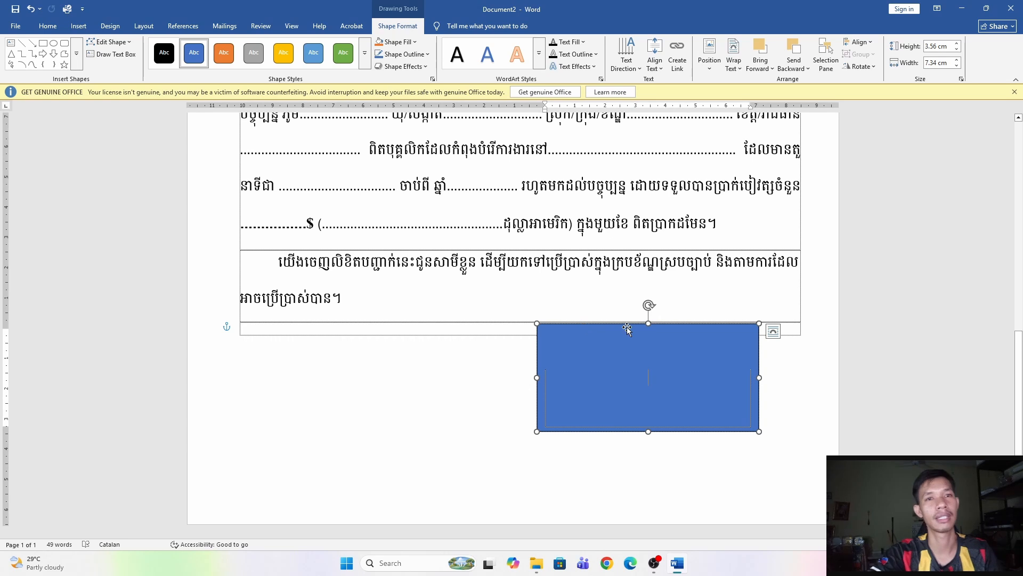
pyautogui.scroll(2, 595, 369)
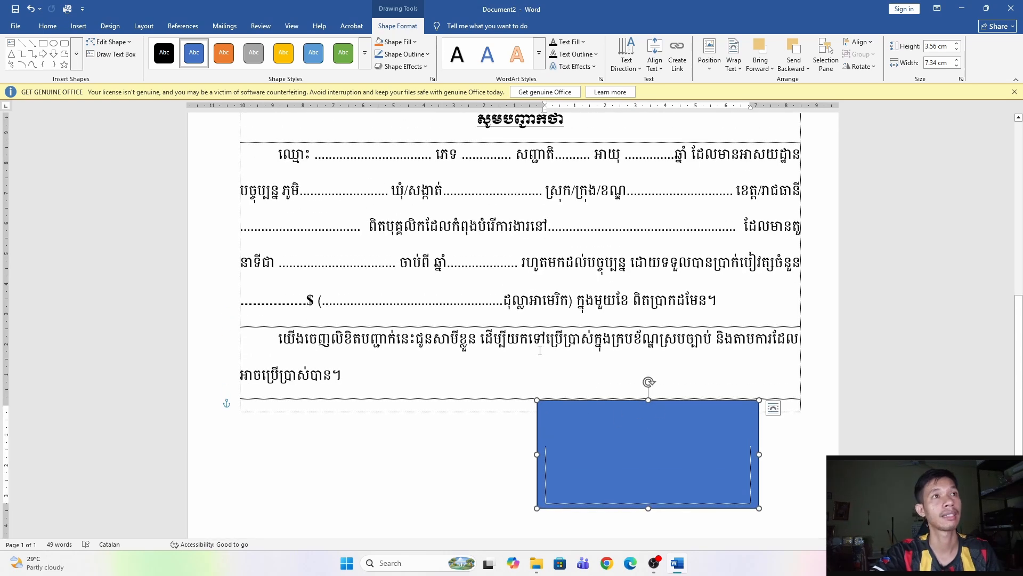
pyautogui.scroll(-2, 621, 402)
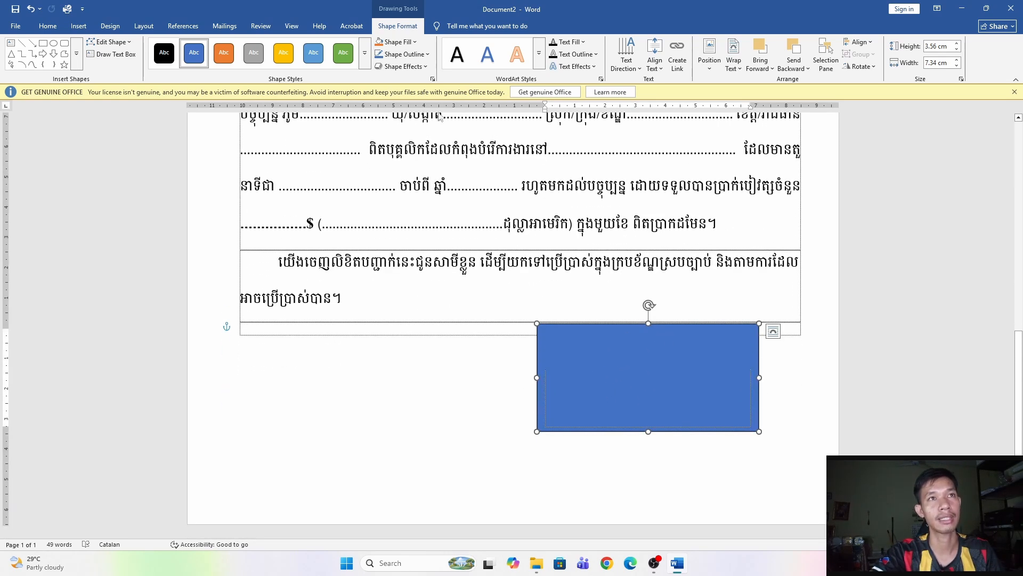
pyautogui.click(48, 25)
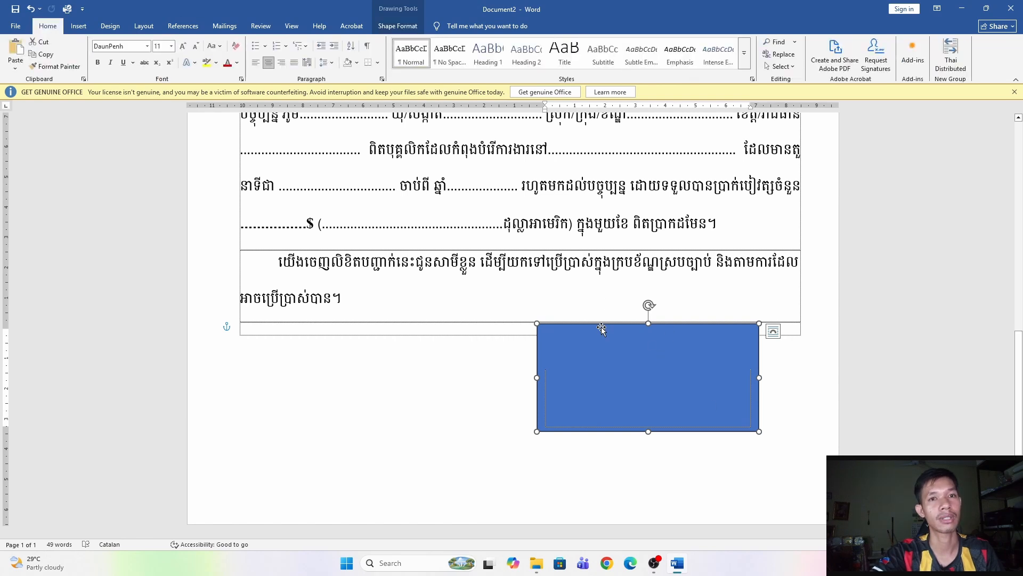
pyautogui.click(542, 274)
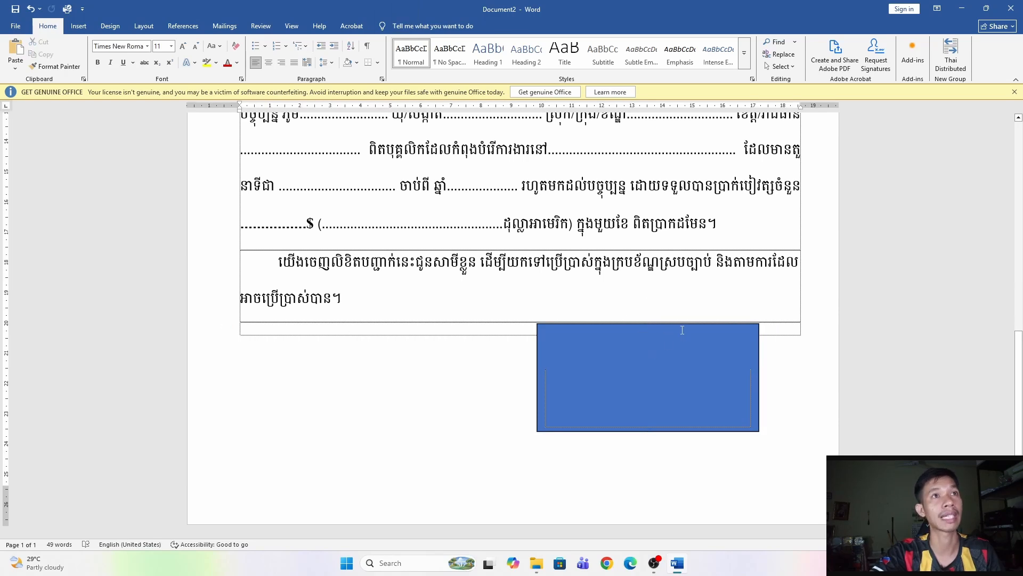
pyautogui.click(665, 329)
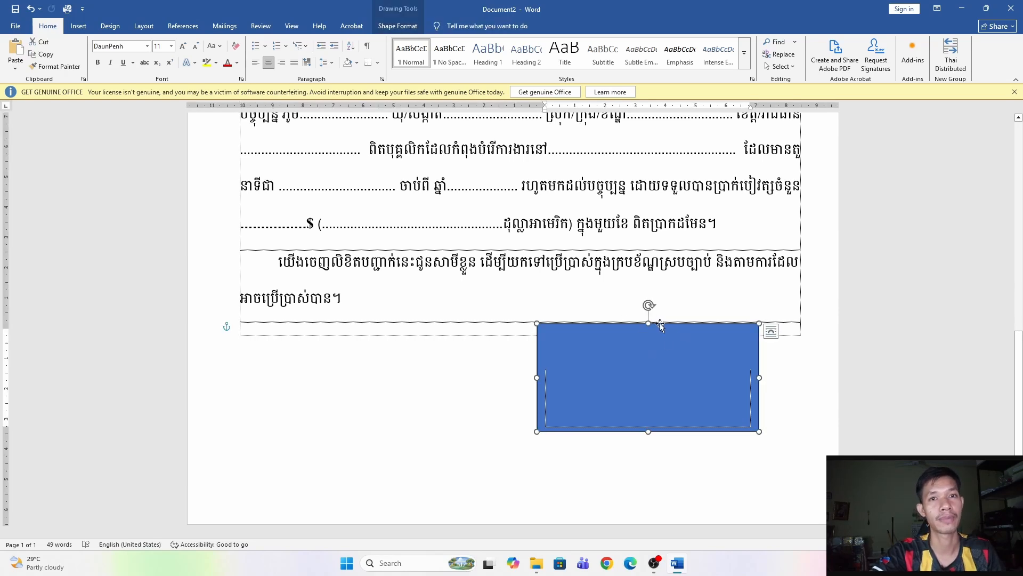
# Fill the rectangle with white and move it over the end of the closing paragraph
pyautogui.click(398, 27)
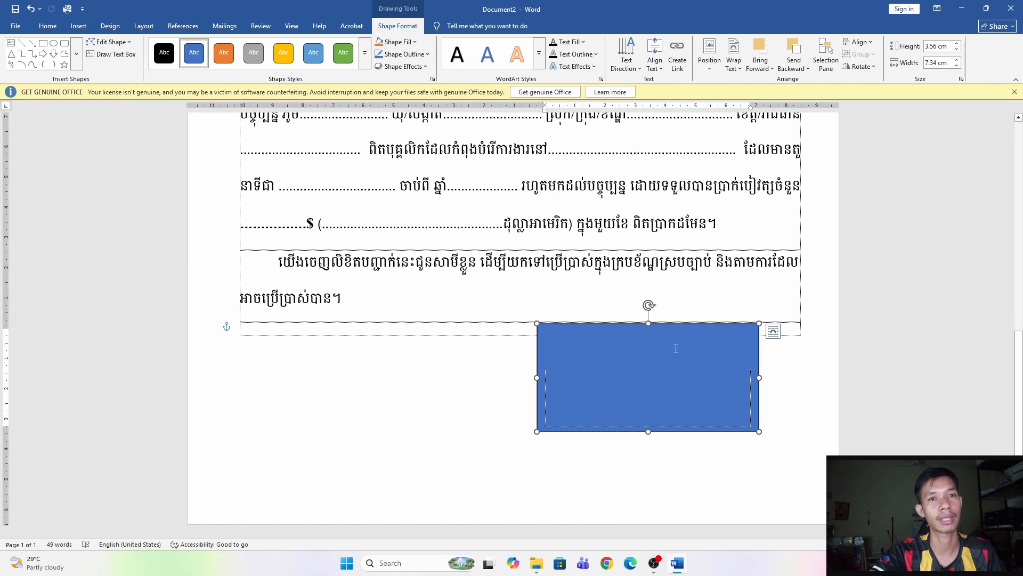
pyautogui.click(399, 42)
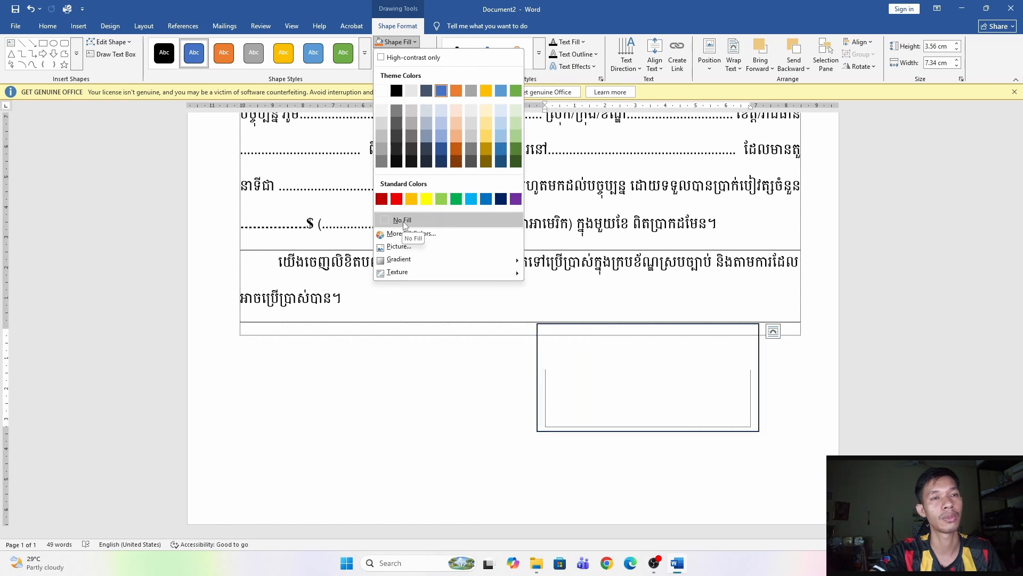
pyautogui.click(384, 92)
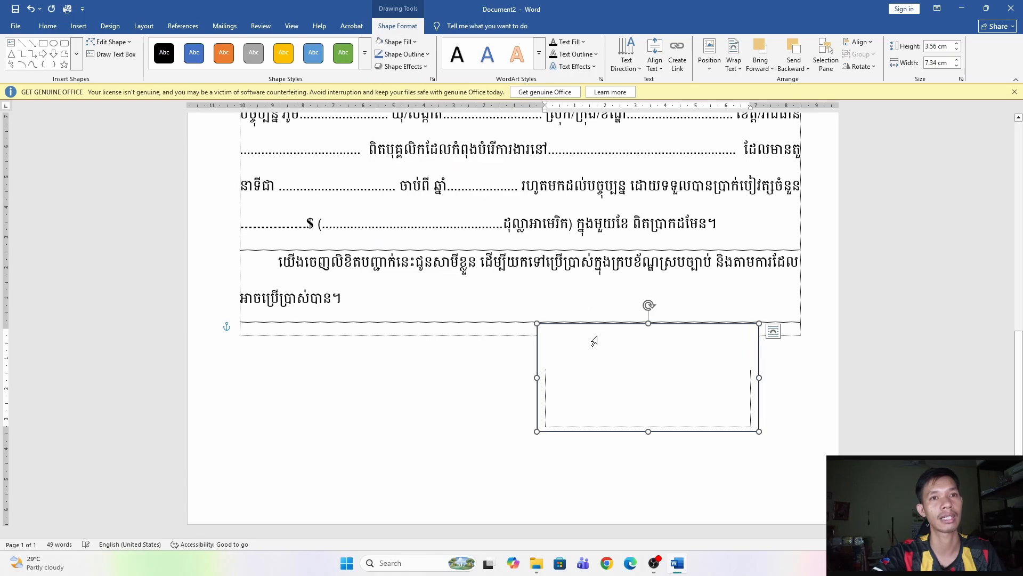
pyautogui.moveTo(595, 327); pyautogui.dragTo(368, 291)
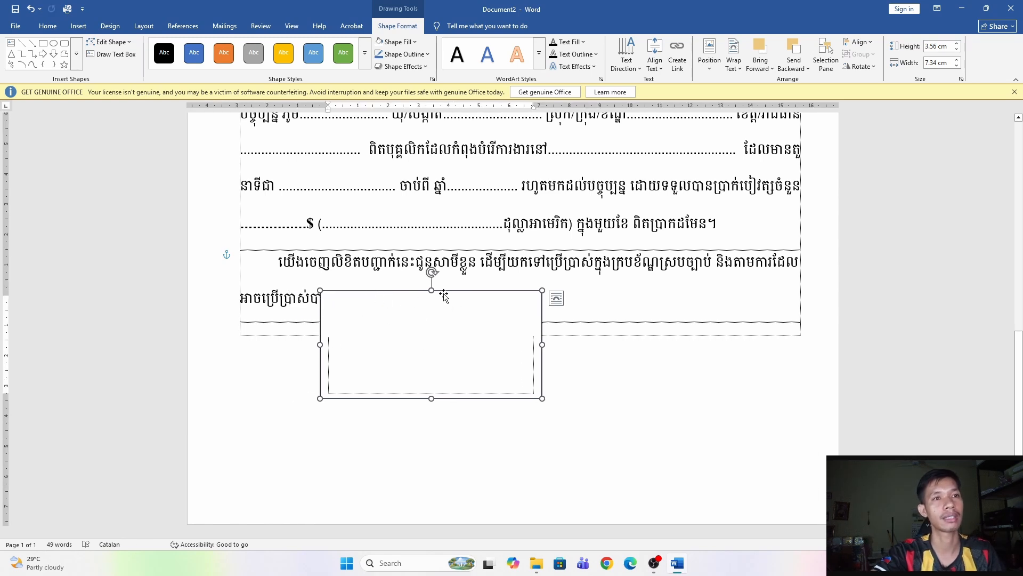
# Set the rectangle to No Fill and shift it slightly over the last line of the closing paragraph
pyautogui.click(399, 42)
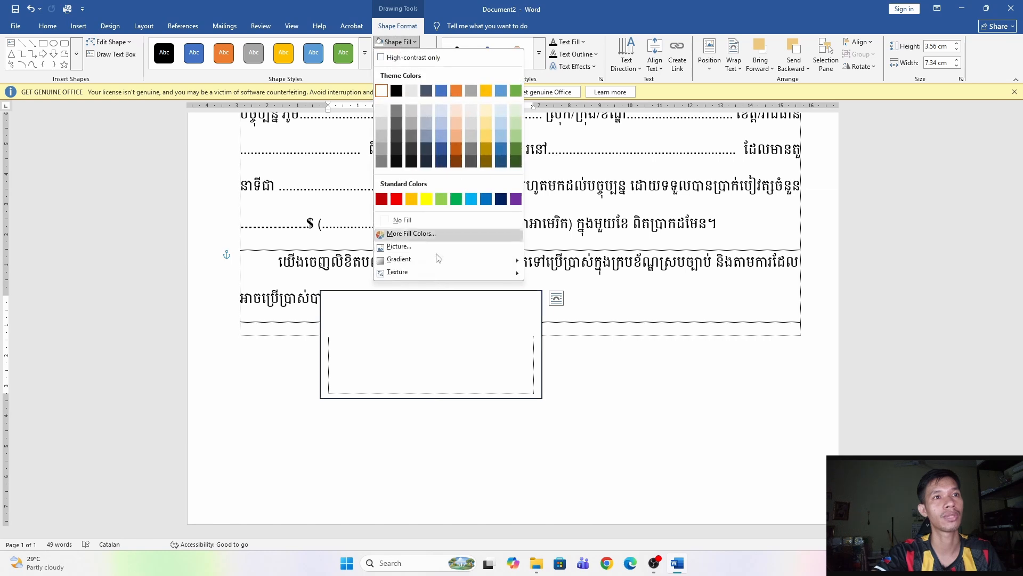
pyautogui.click(438, 219)
pyautogui.moveTo(378, 290); pyautogui.dragTo(356, 296)
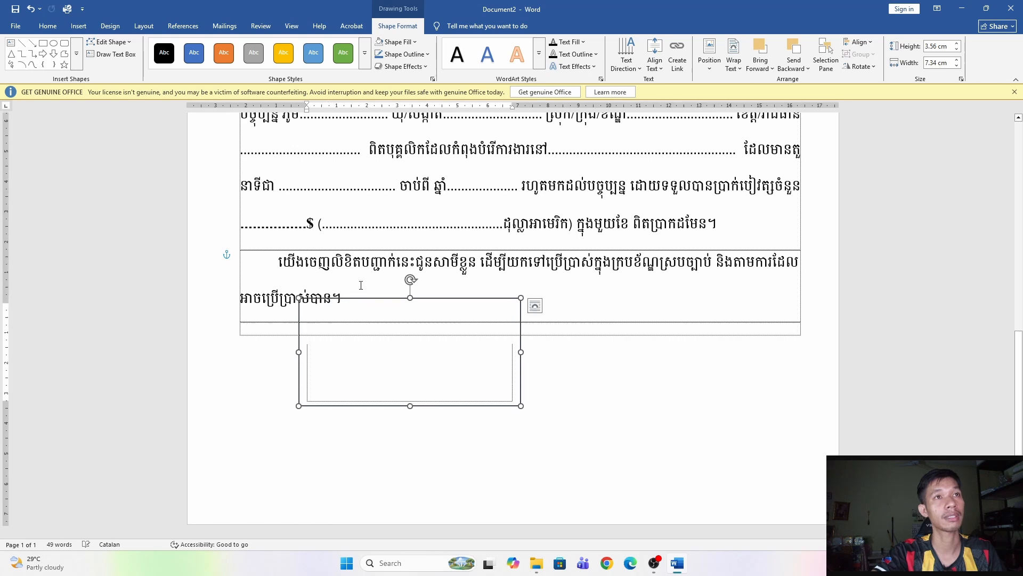
# Give the rectangle a white outline and move it back below the closing paragraph, across the empty last table row
pyautogui.click(407, 56)
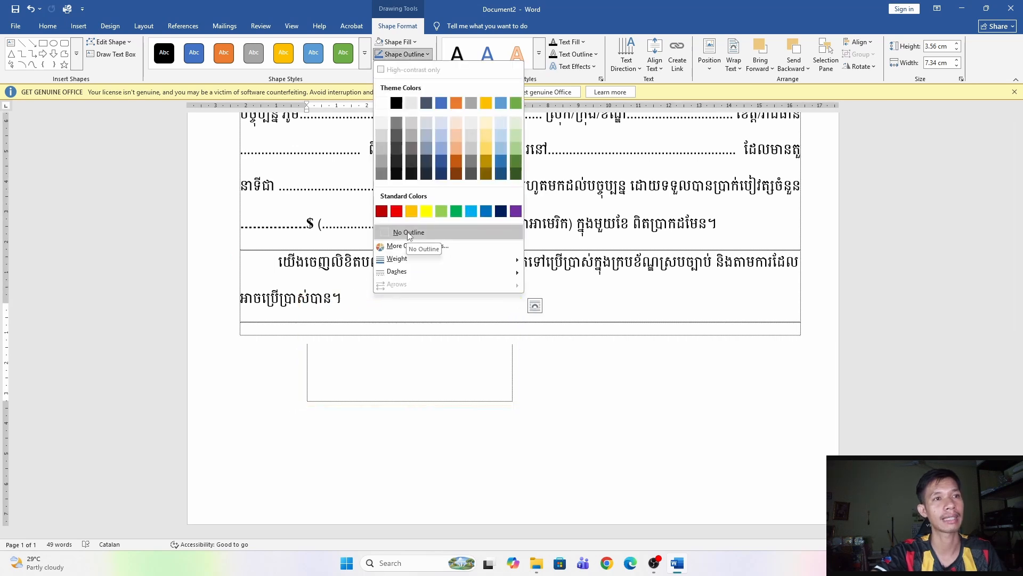
pyautogui.click(381, 104)
pyautogui.moveTo(347, 300); pyautogui.dragTo(546, 322)
pyautogui.click(403, 54)
pyautogui.click(404, 303)
# Enter sample Khmer text in the rectangle and set its font color to black
pyautogui.click(594, 358)
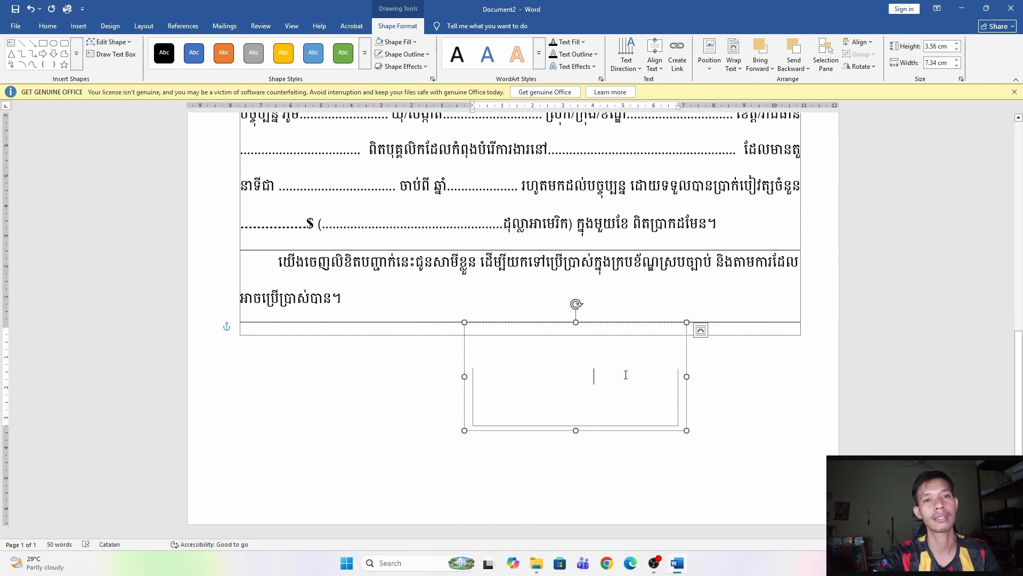
pyautogui.moveTo(625, 375); pyautogui.dragTo(507, 377)
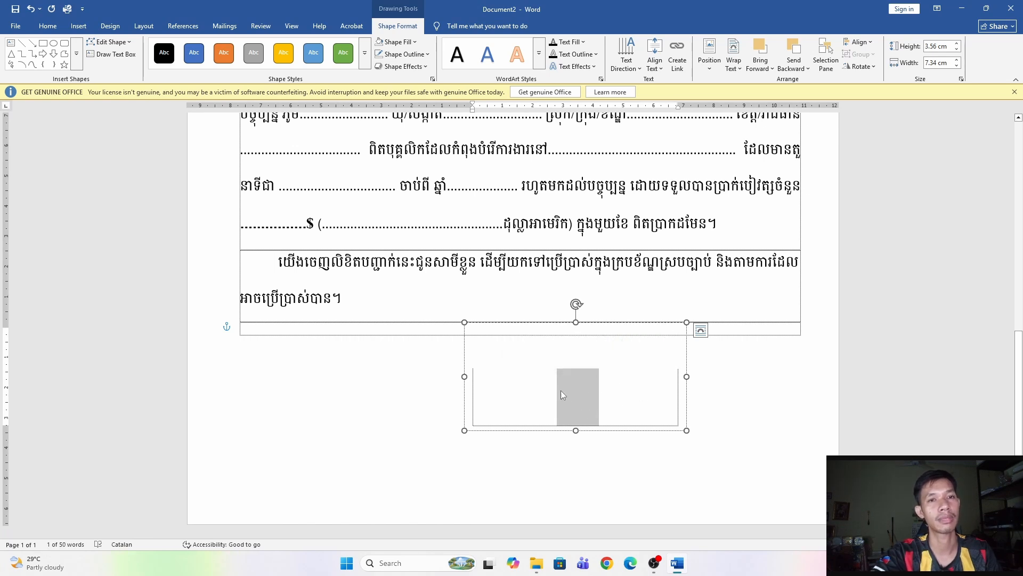
pyautogui.click(48, 26)
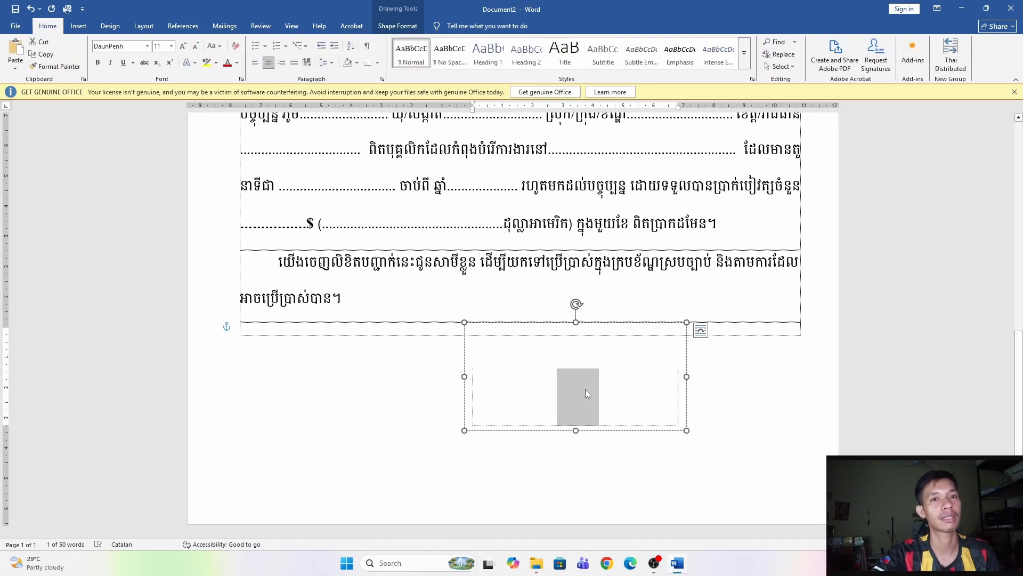
pyautogui.click(625, 393)
pyautogui.doubleClick(631, 380)
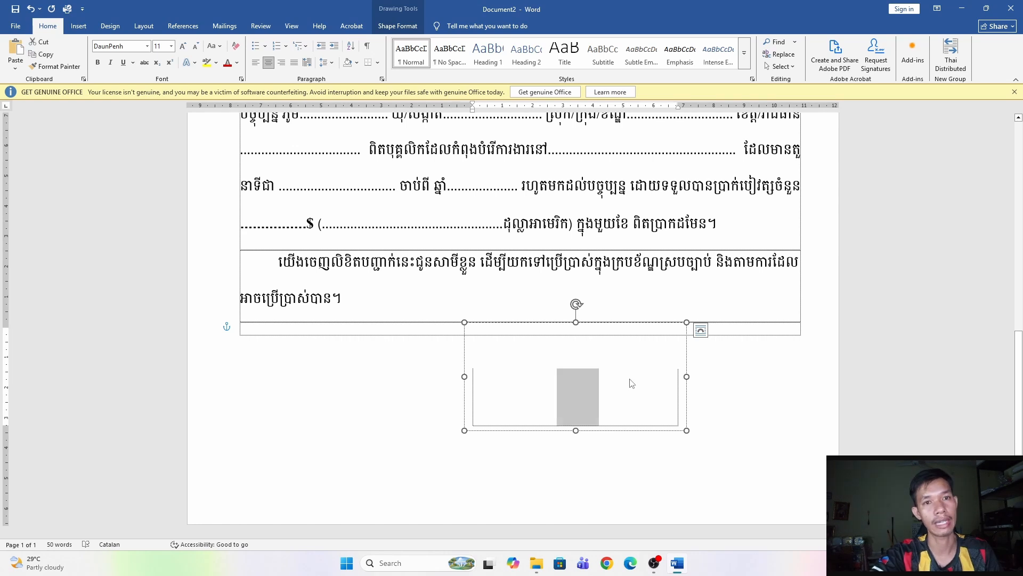
pyautogui.click(237, 63)
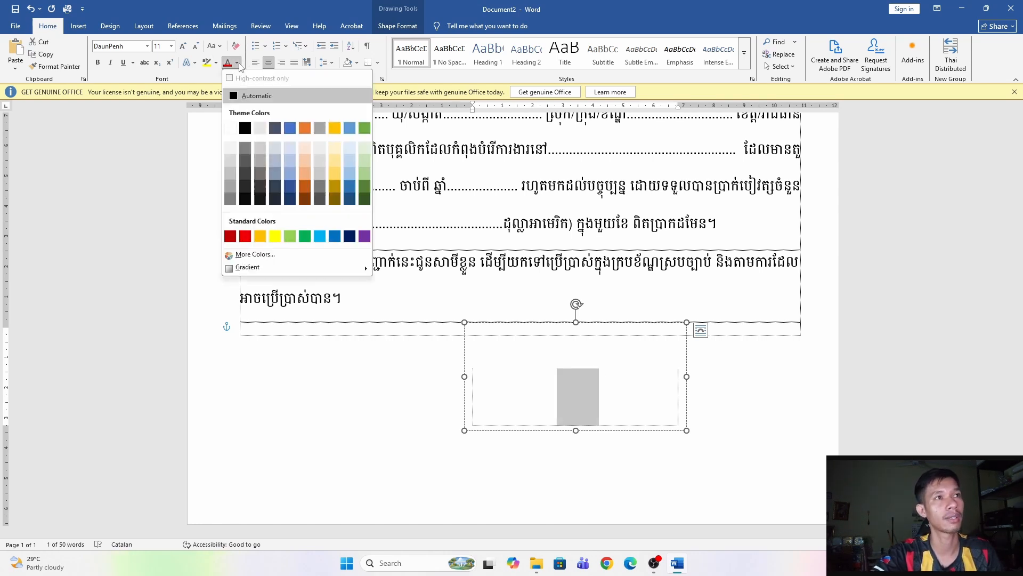
pyautogui.click(245, 129)
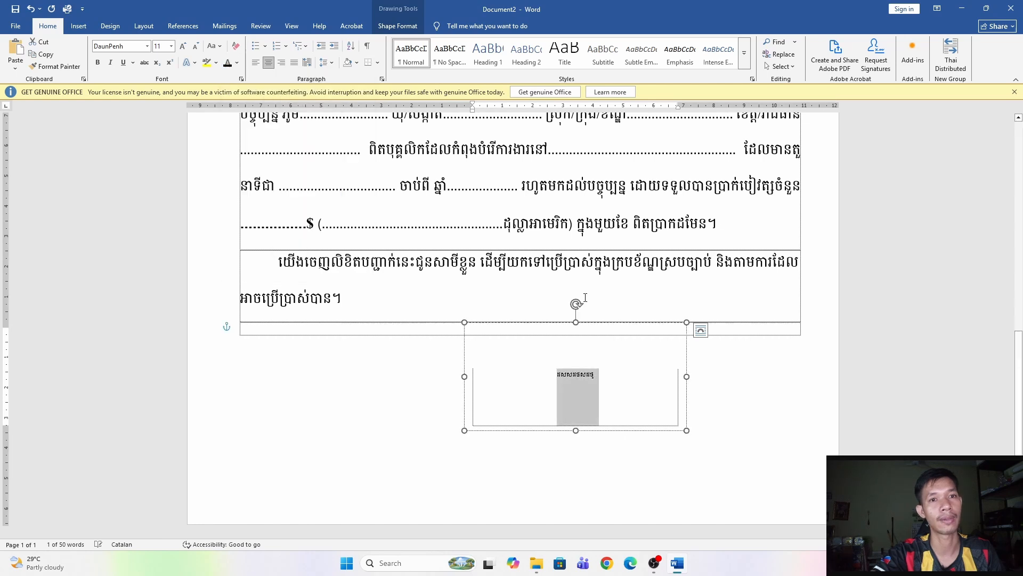
# Format the rectangle's sample text in Khmer OS Battambang, size 12
pyautogui.click(147, 46)
pyautogui.moveTo(239, 178); pyautogui.dragTo(238, 280)
pyautogui.click(203, 190)
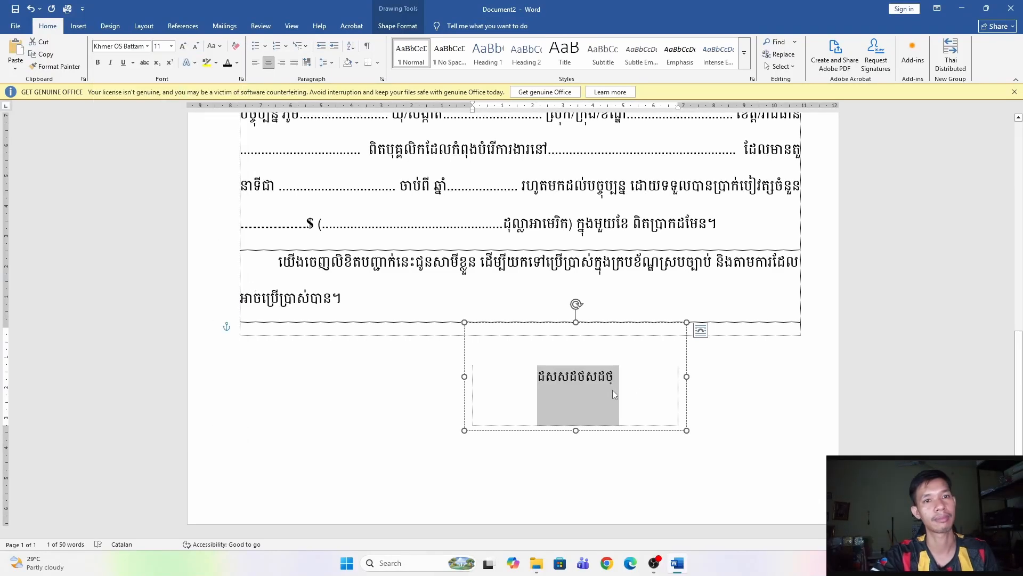
pyautogui.click(171, 45)
pyautogui.click(160, 112)
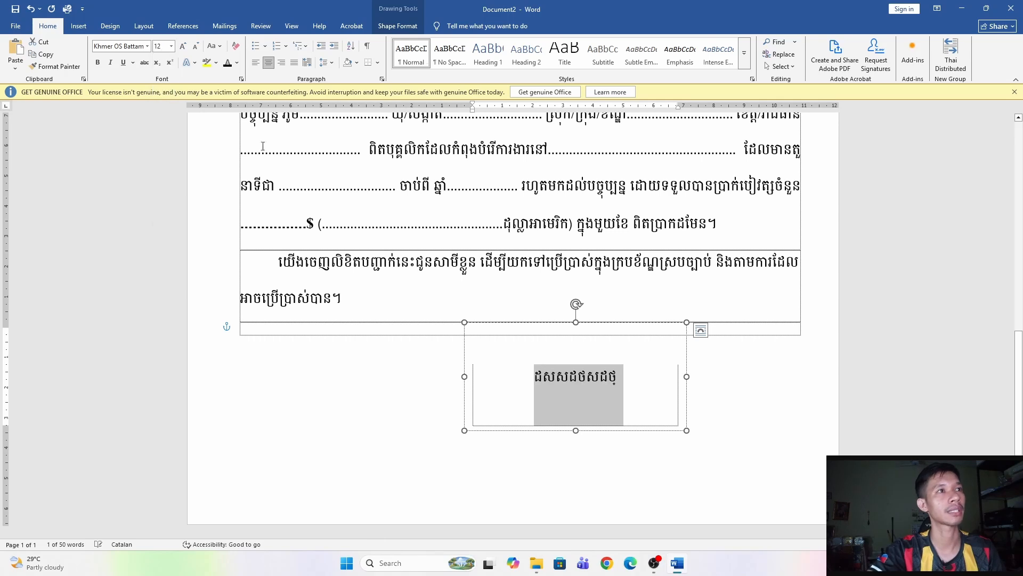
# Replace the sample text with the dotted date line "ថ្ងៃទី..............ខែ.............ឆ្នាំ.........." and start a new line below it
pyautogui.press('BackSpace')
pyautogui.write('ថ្ងៃទ')
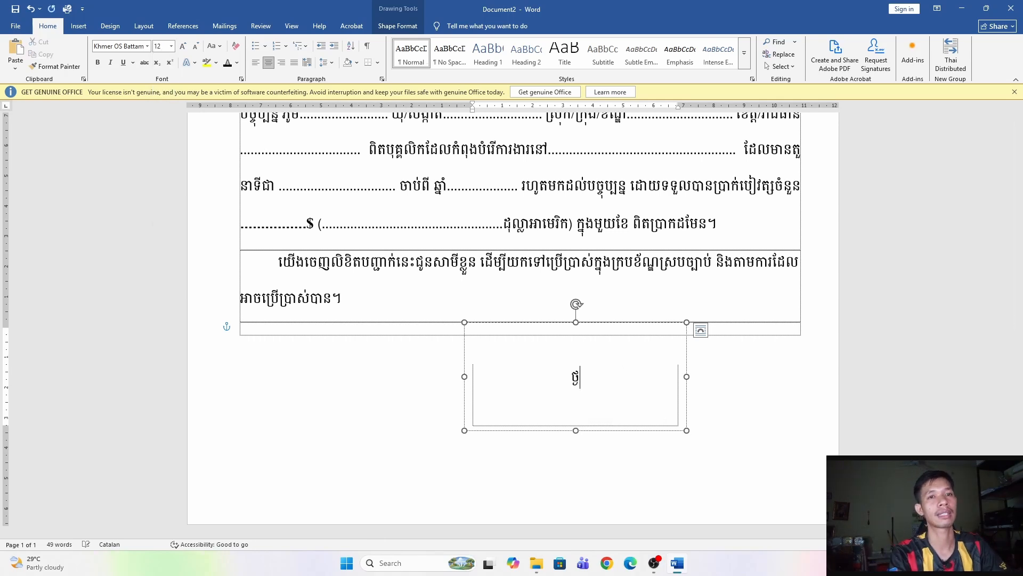
pyautogui.write('ី.....')
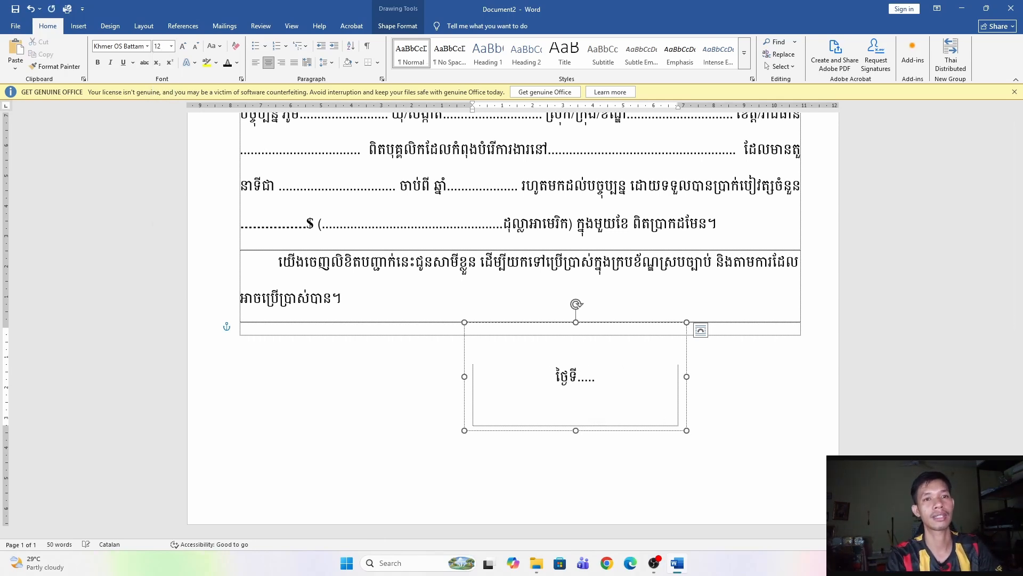
pyautogui.write('.........ខែ')
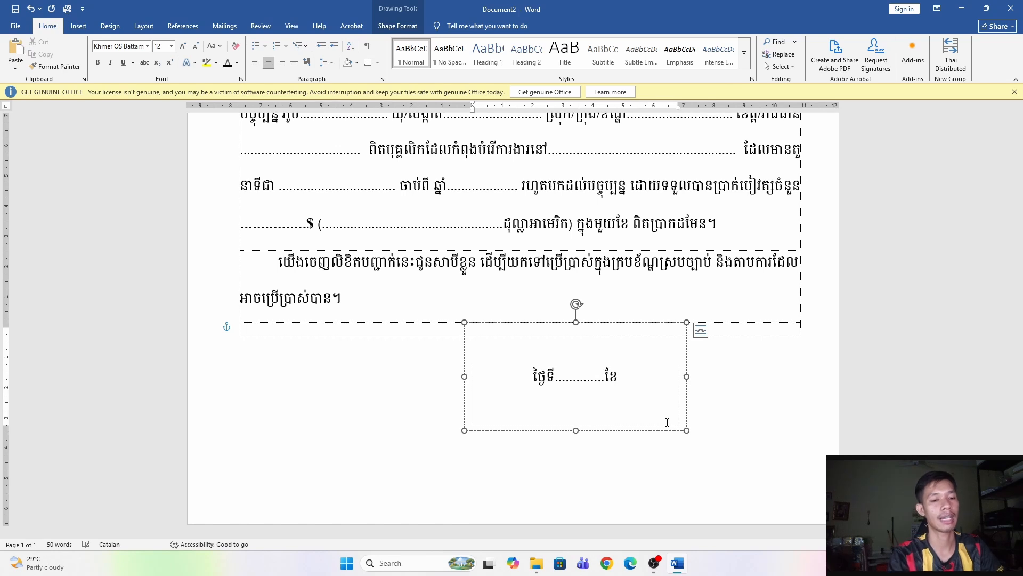
pyautogui.write('.............ឆ្នាំ')
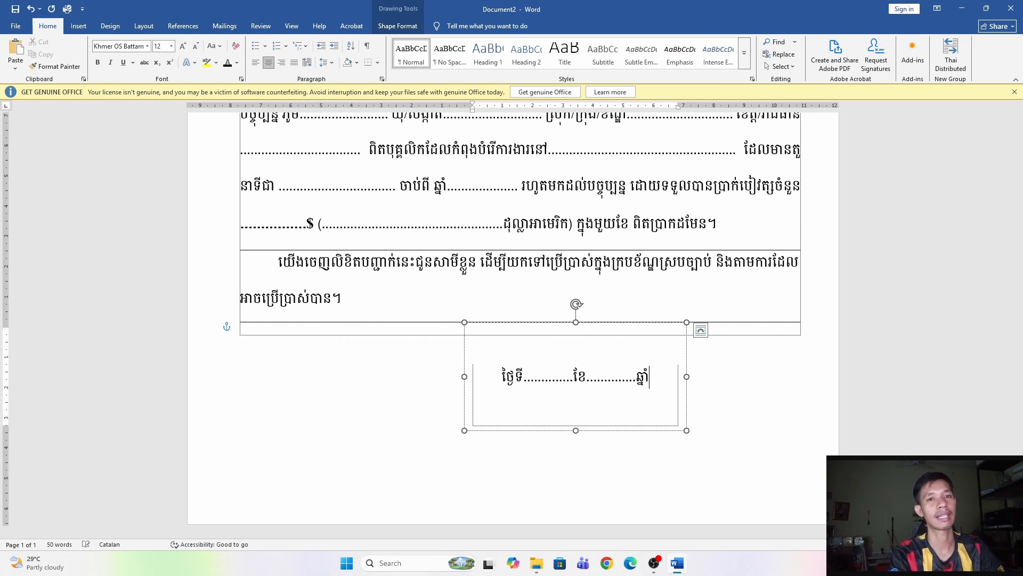
pyautogui.write('..........')
pyautogui.press('Return')
# Add "ហត្ថលេខាម្ចាស់ហាង" on the second line of the rectangle in the Khmer OS Muol Light font
pyautogui.scroll(1, 768, 322)
pyautogui.scroll(1, 646, 364)
pyautogui.scroll(-2, 646, 364)
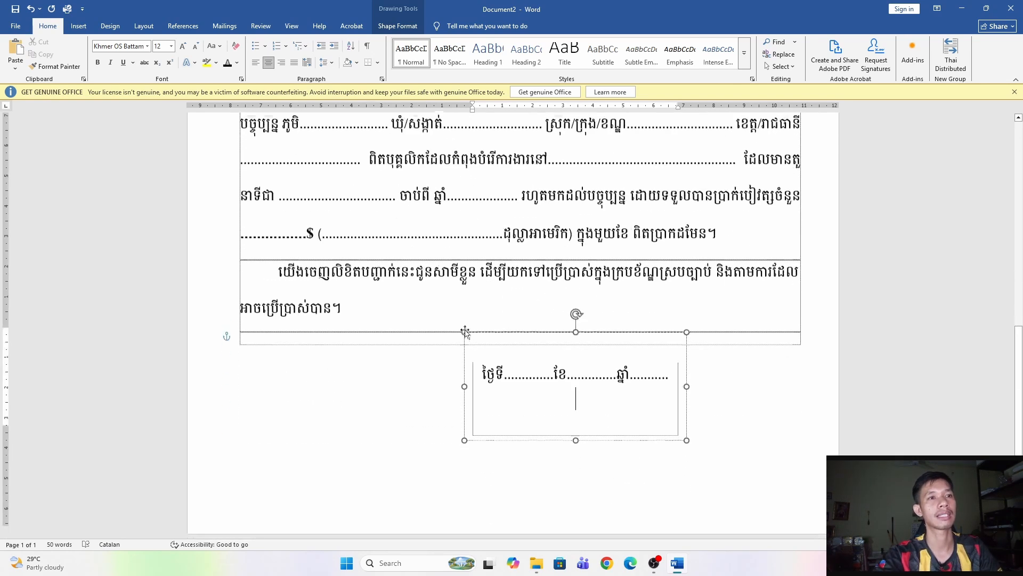
pyautogui.click(147, 46)
pyautogui.click(134, 155)
pyautogui.write('ហ')
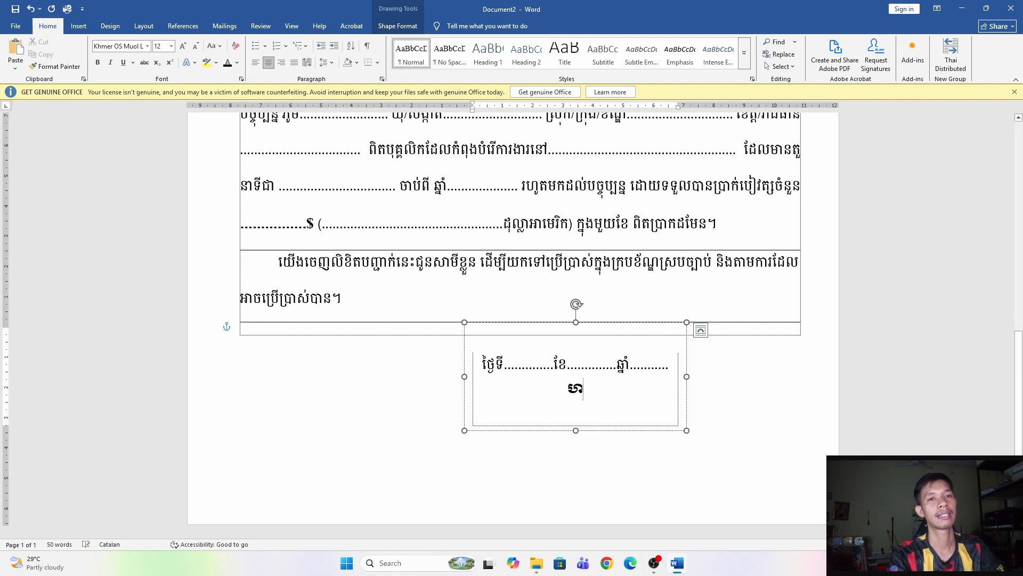
pyautogui.write('ត្ថលេខា')
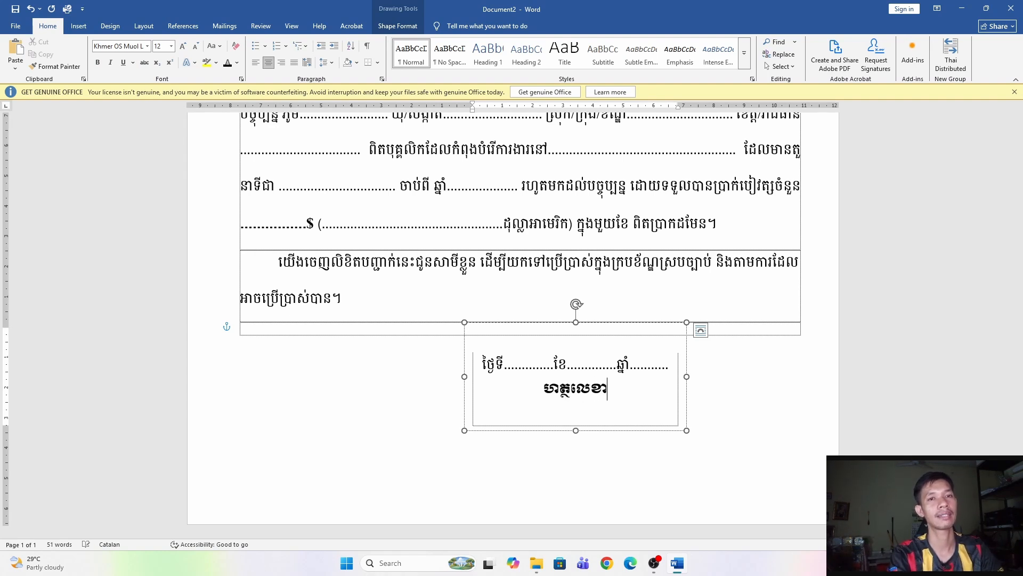
pyautogui.write('ម្')
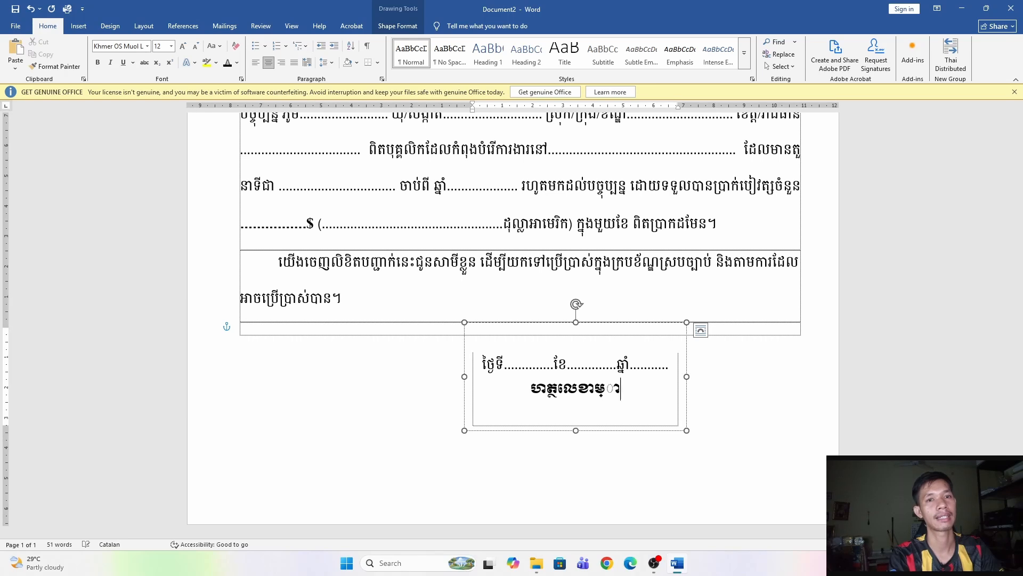
pyautogui.write('ចាស់ហាង')
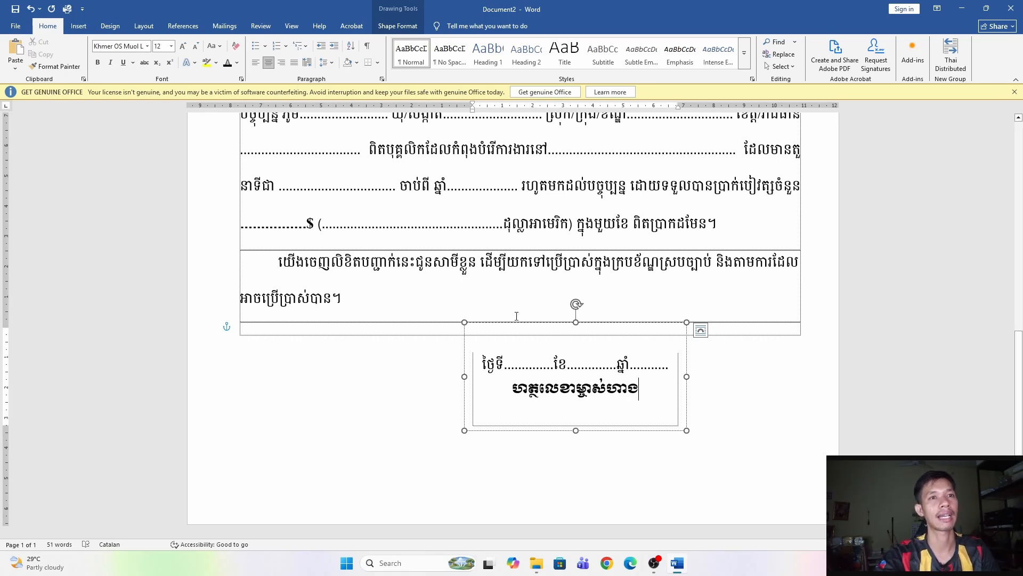
# Move the signature box toward the middle of the page and resize it to about 3.49 cm high
pyautogui.moveTo(505, 322)
pyautogui.mouseDown()
pyautogui.moveTo(605, 321)
pyautogui.moveTo(320, 322)
pyautogui.moveTo(609, 324)
pyautogui.moveTo(491, 332)
pyautogui.mouseUp()
pyautogui.click(675, 453)
pyautogui.click(608, 358)
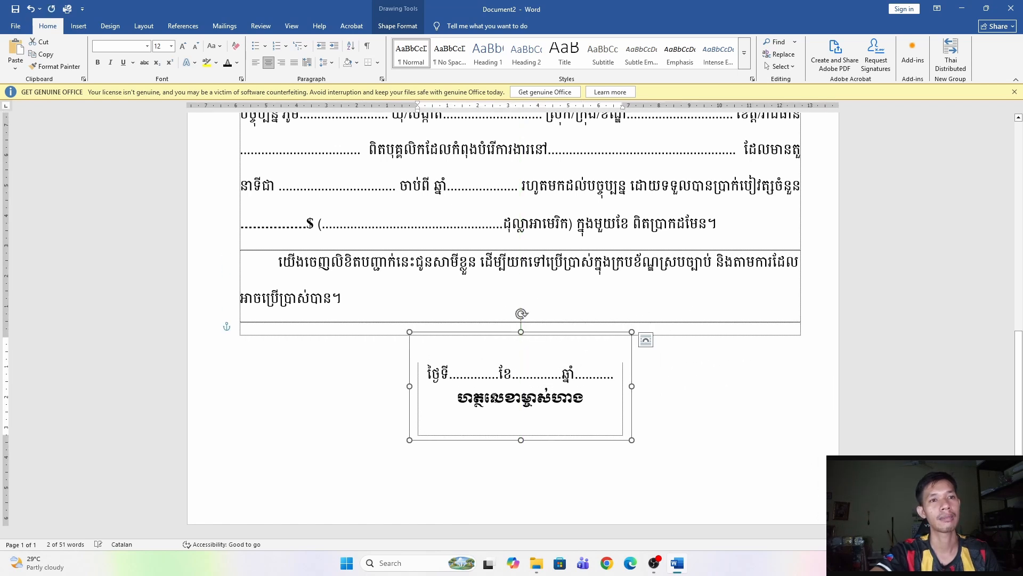
pyautogui.moveTo(521, 443)
pyautogui.mouseDown()
pyautogui.moveTo(525, 389)
pyautogui.moveTo(523, 505)
pyautogui.moveTo(517, 391)
pyautogui.moveTo(509, 512)
pyautogui.moveTo(510, 468)
pyautogui.mouseUp()
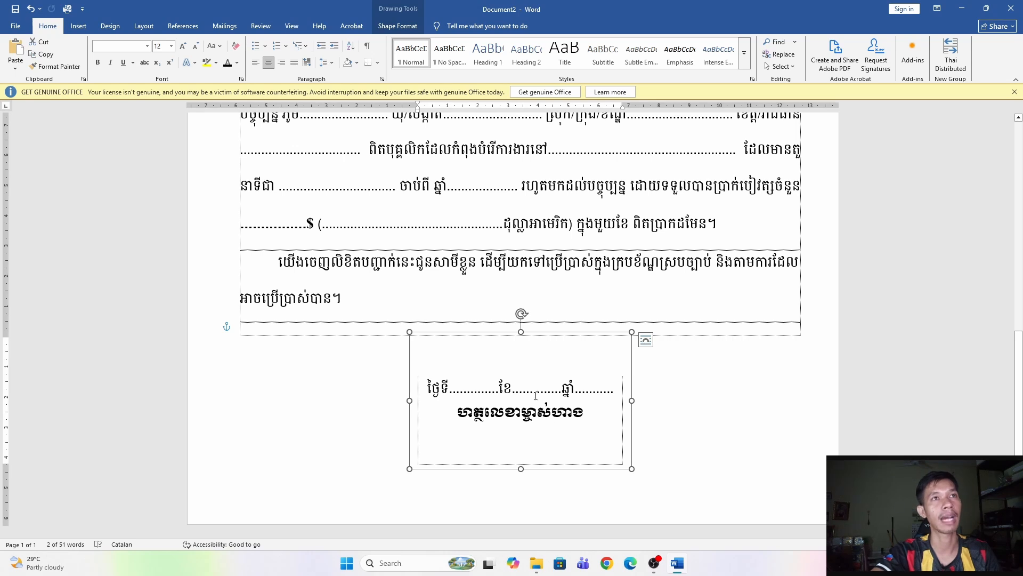
pyautogui.moveTo(522, 468); pyautogui.dragTo(532, 437)
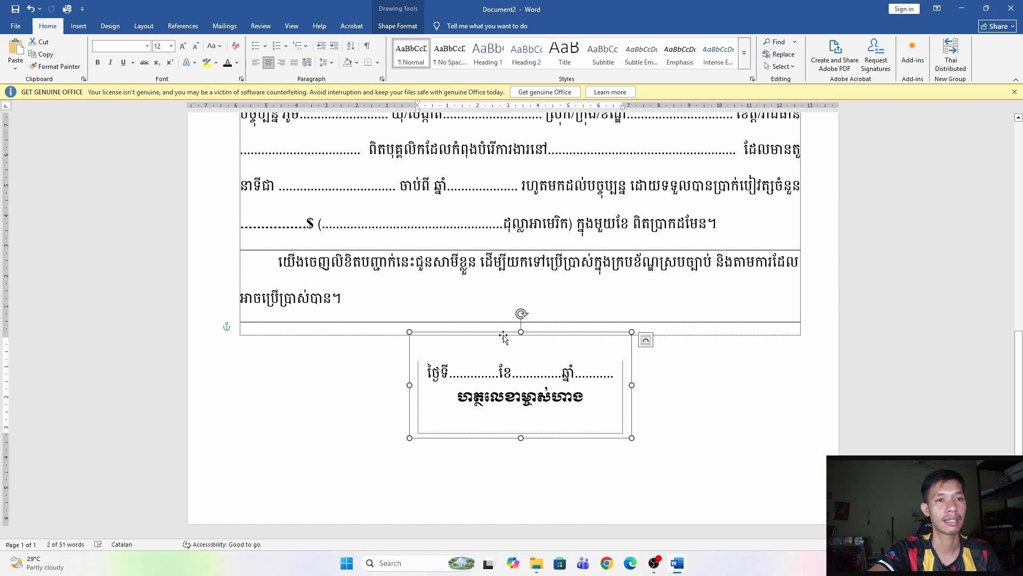
# Align the signature box's text vertically to the top of the shape
pyautogui.click(397, 26)
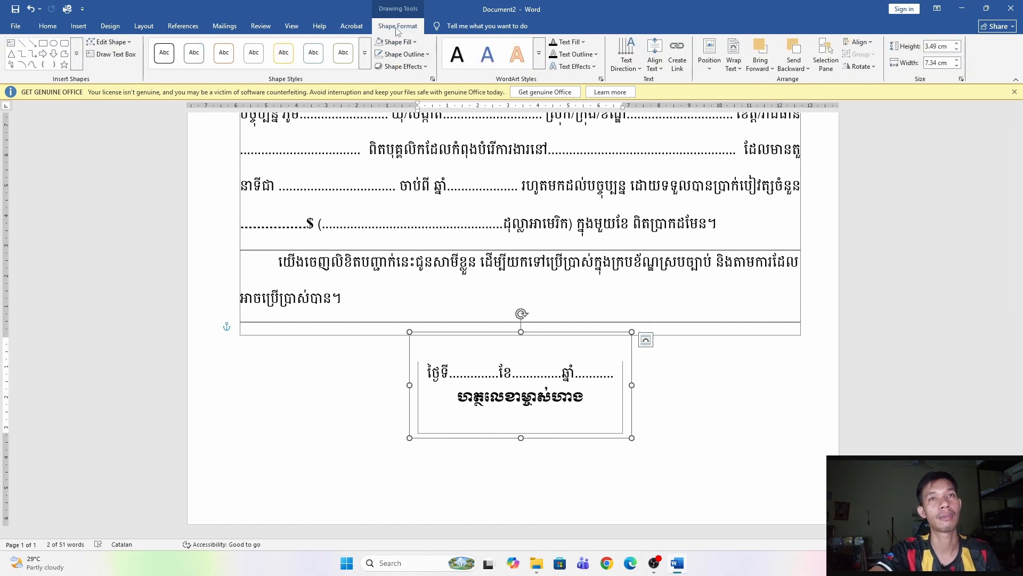
pyautogui.click(655, 59)
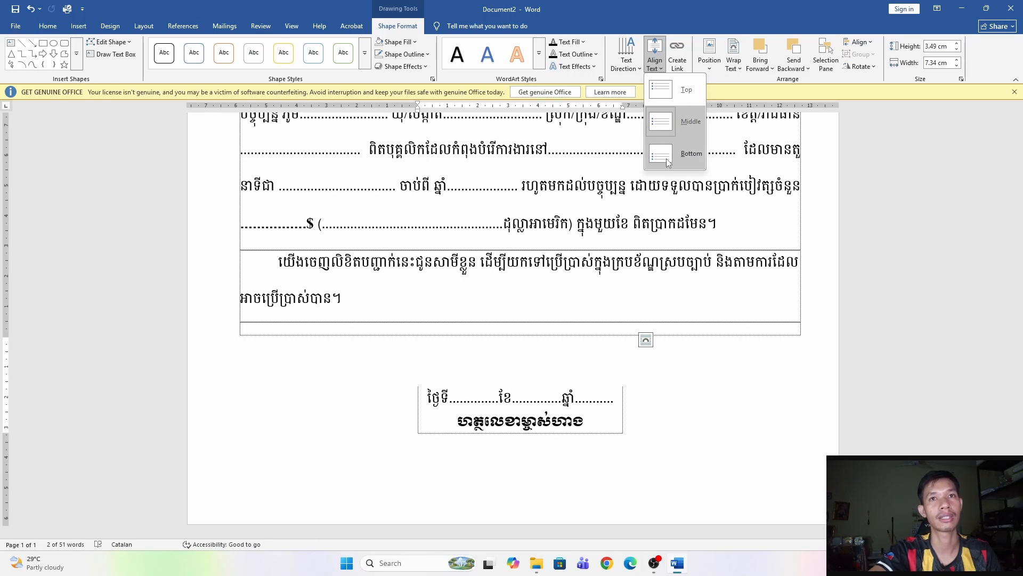
pyautogui.click(667, 91)
# Shrink the signature box to about 2.01 cm high and place it under the right end of the closing paragraph
pyautogui.moveTo(520, 439); pyautogui.dragTo(532, 393)
pyautogui.moveTo(549, 335); pyautogui.dragTo(683, 325)
pyautogui.moveTo(595, 322); pyautogui.dragTo(597, 321)
pyautogui.click(480, 358)
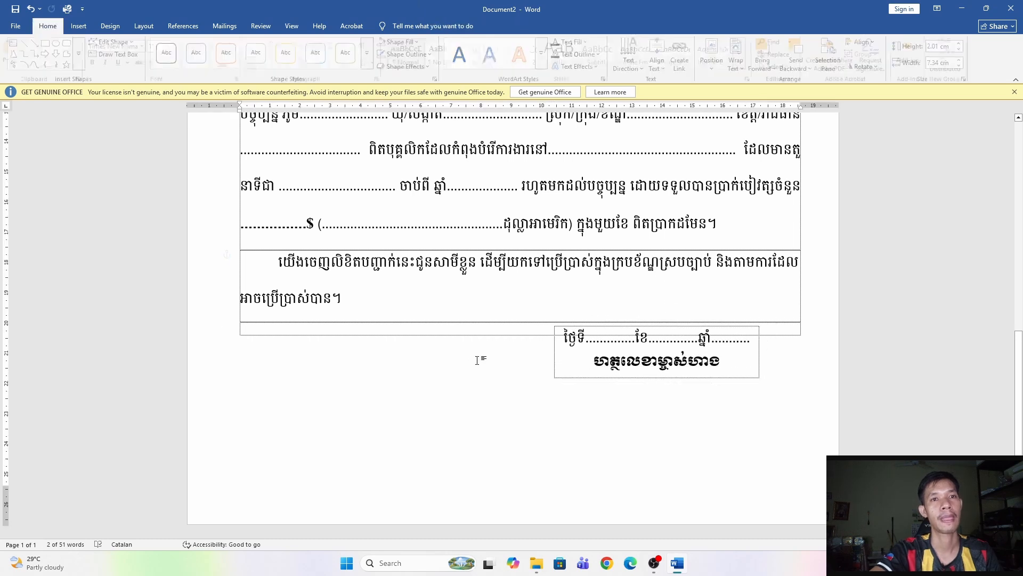